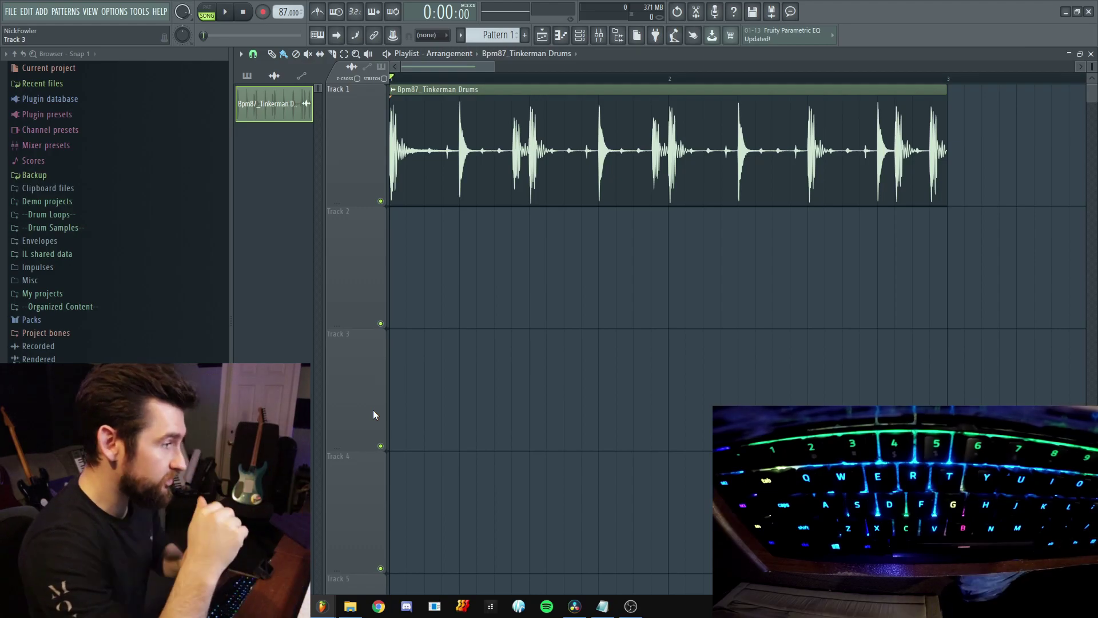
Slice the Track 1 drum loop at its first hits and trim the second slice's left edge
key(c)
drag(449, 105, 458, 196)
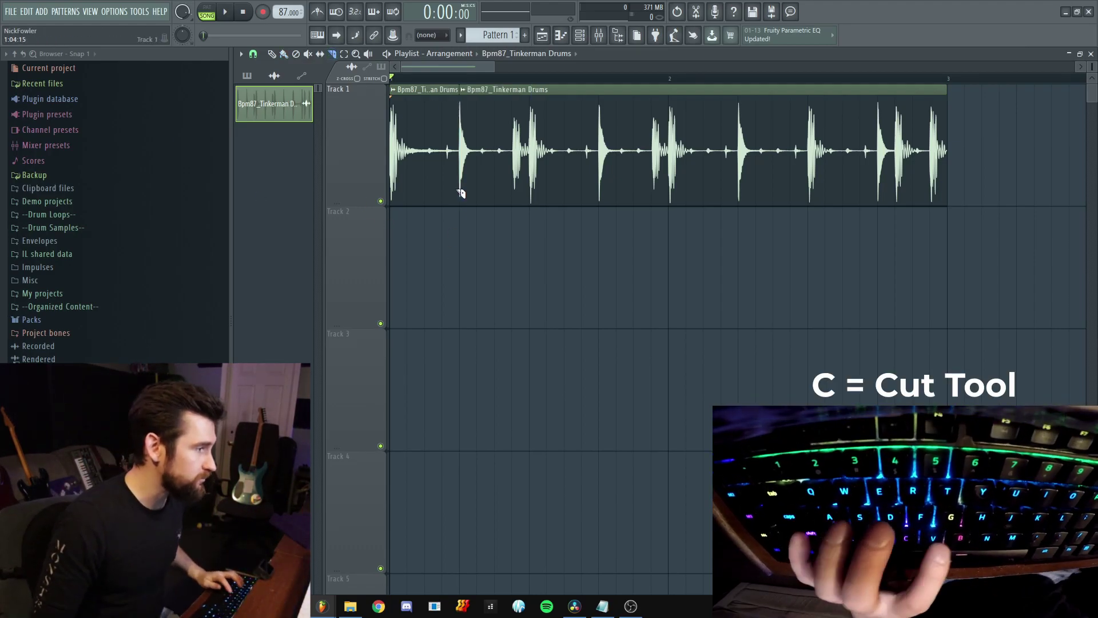
drag(514, 166, 616, 159)
click(543, 172)
mouse_move(544, 172)
mouse_down()
mouse_move(620, 167)
mouse_move(552, 166)
mouse_up()
Cut the last drum clip near its end and shorten its right edge
click(641, 154)
mouse_move(640, 154)
mouse_down()
mouse_move(703, 153)
mouse_move(686, 153)
mouse_up()
key(b)
key(ctrl+a)
key(ctrl+z)
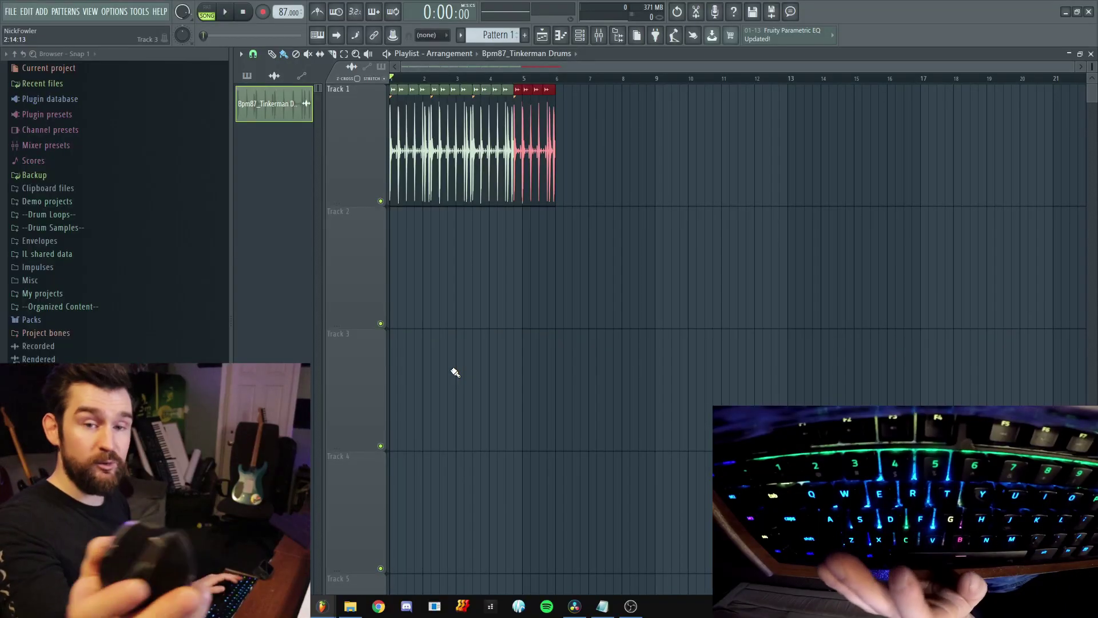
Duplicate the whole sliced drum loop with Ctrl+B so it runs out to bar 21
key(ctrl+a)
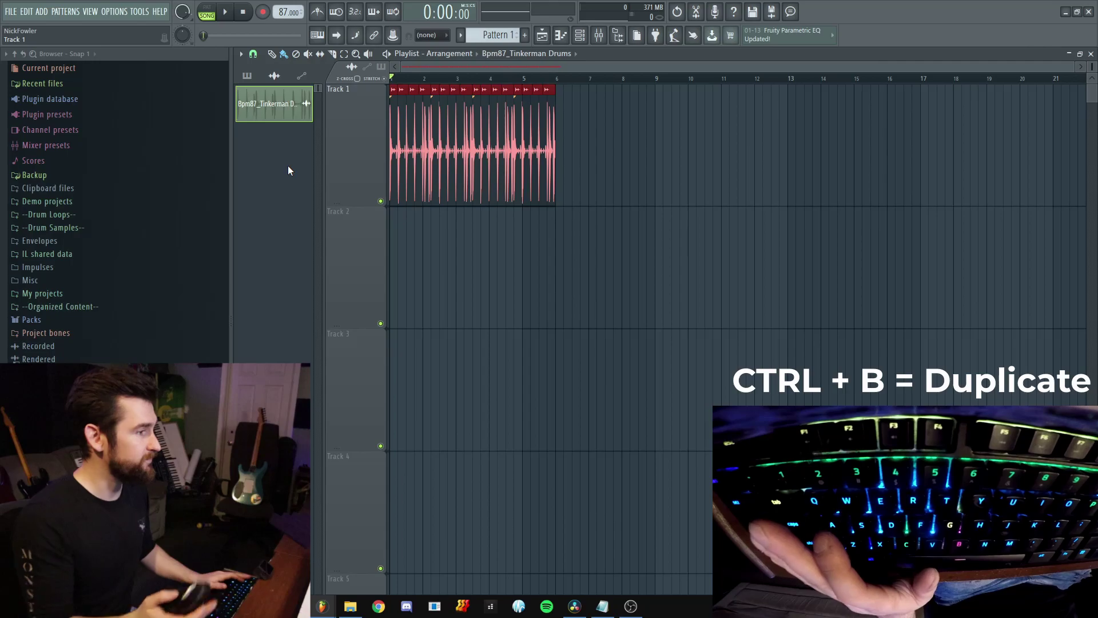
key(ctrl+b)
key(ctrl+b)
key(ctrl+b)
scroll(516, 205, down, 2)
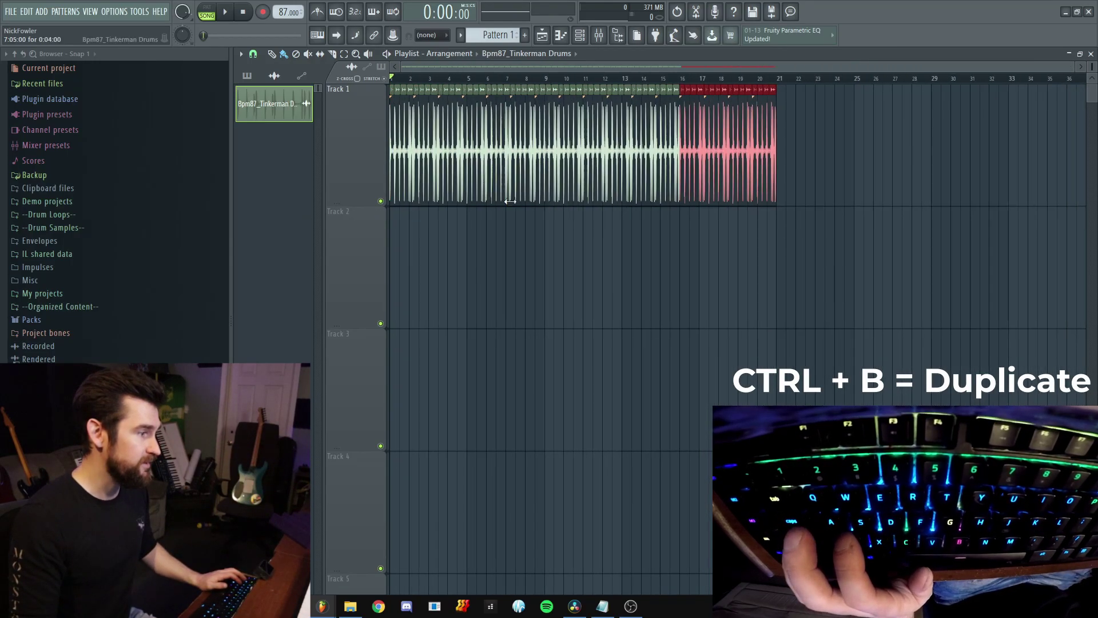
scroll(718, 189, up, 3)
click(726, 343)
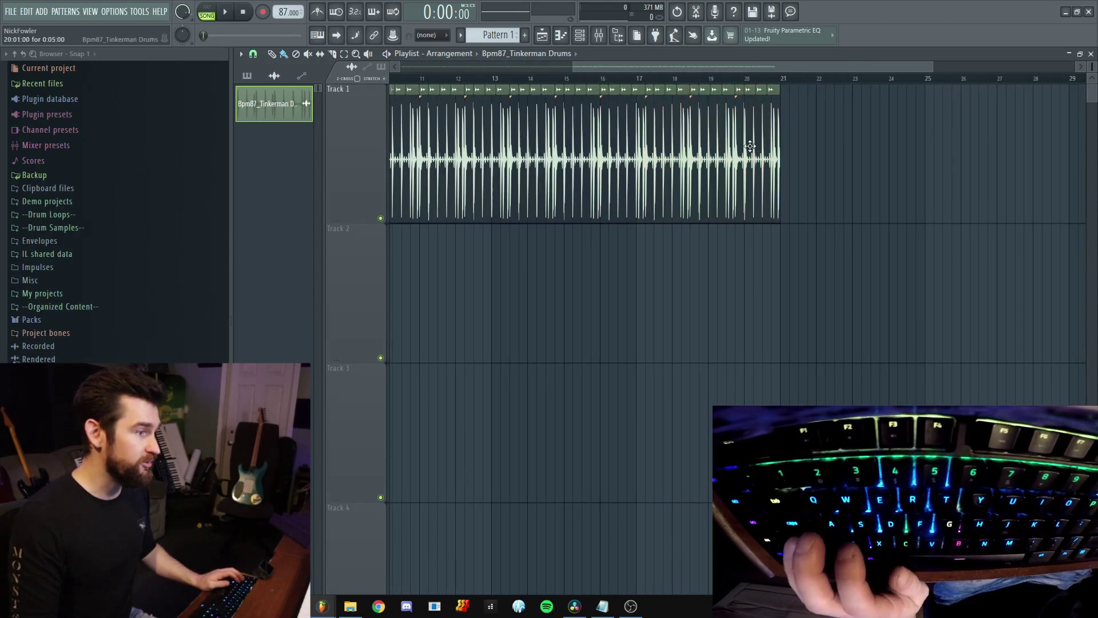
Try time-stretching a drum clip shorter from its end, then undo the resize
double_click(638, 112)
key(Escape)
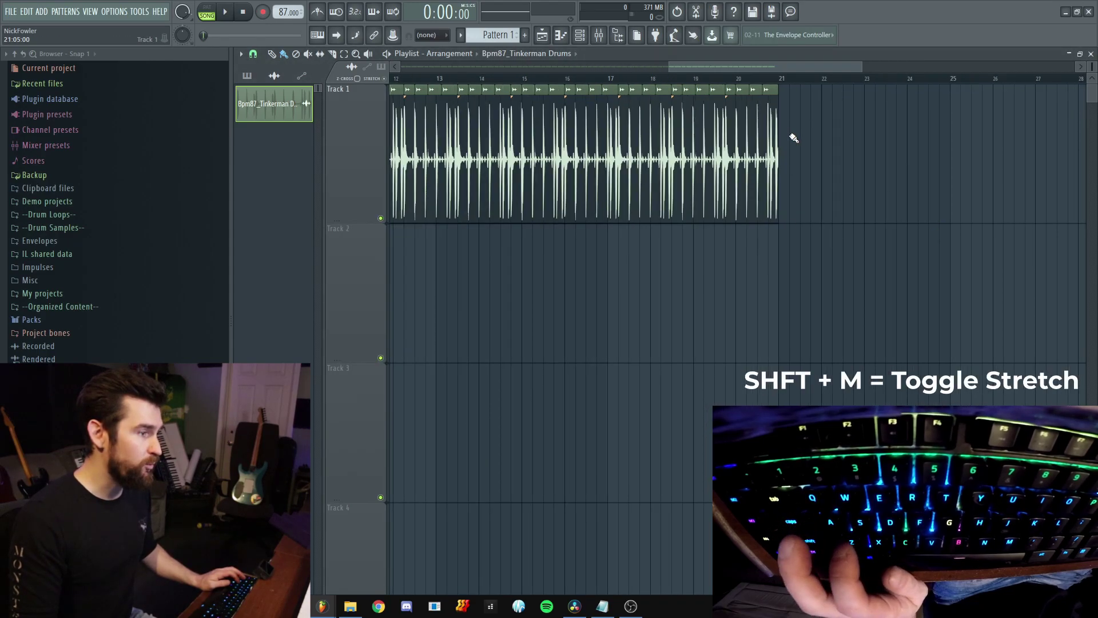
scroll(781, 146, up, 5)
scroll(782, 146, up, 2)
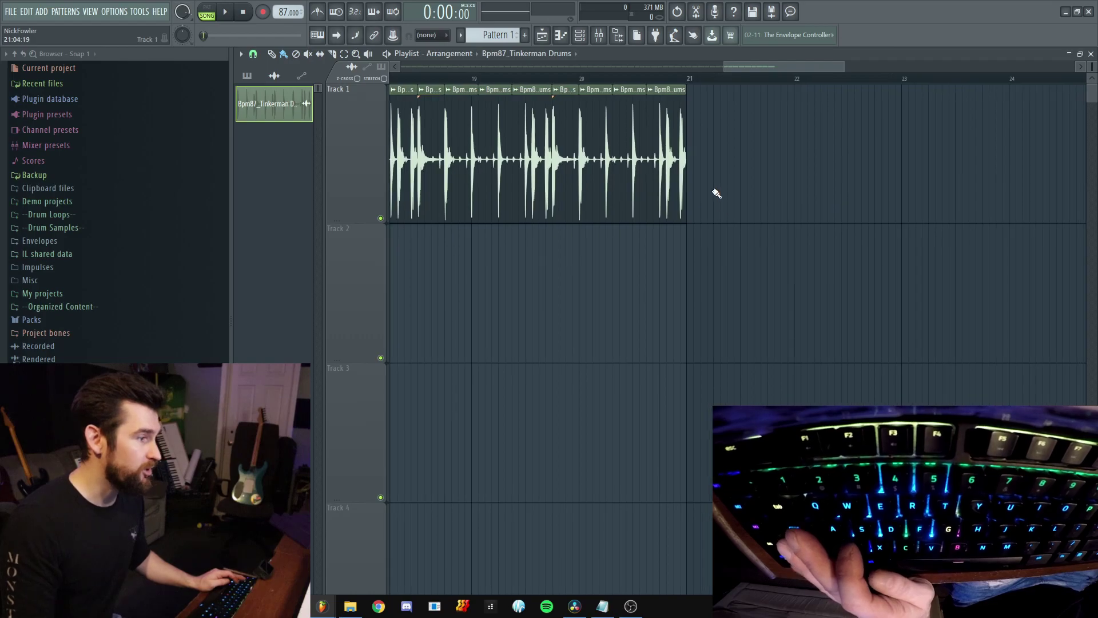
scroll(717, 193, up, 6)
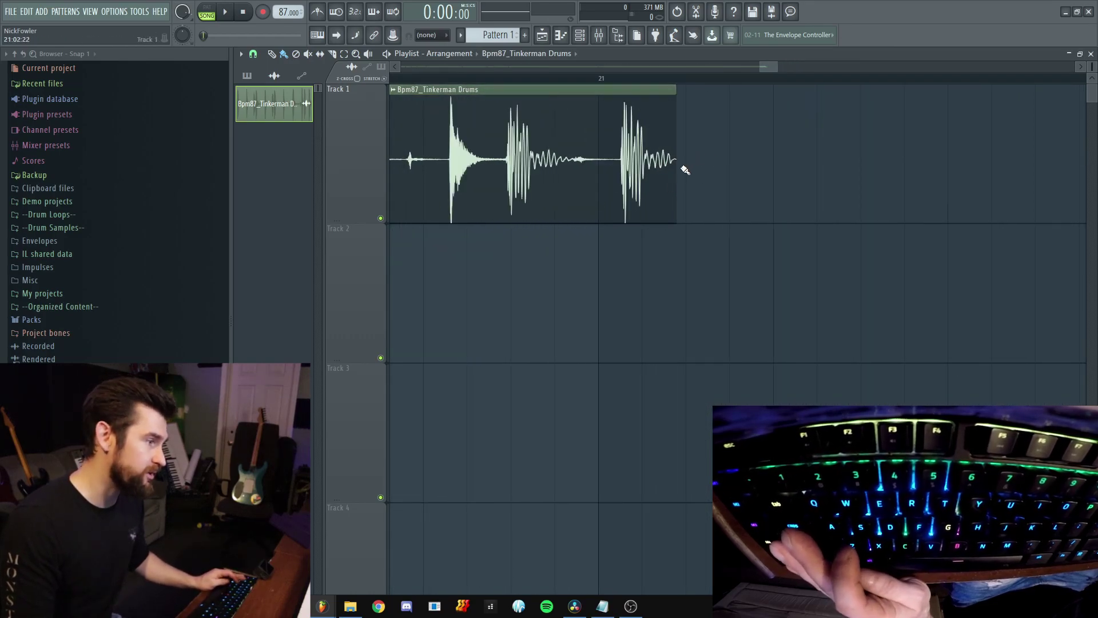
drag(675, 179, 649, 191)
key(ctrl+z)
Open the Bpm87_Tinkerman Drums sample's channel settings
scroll(651, 217, down, 5)
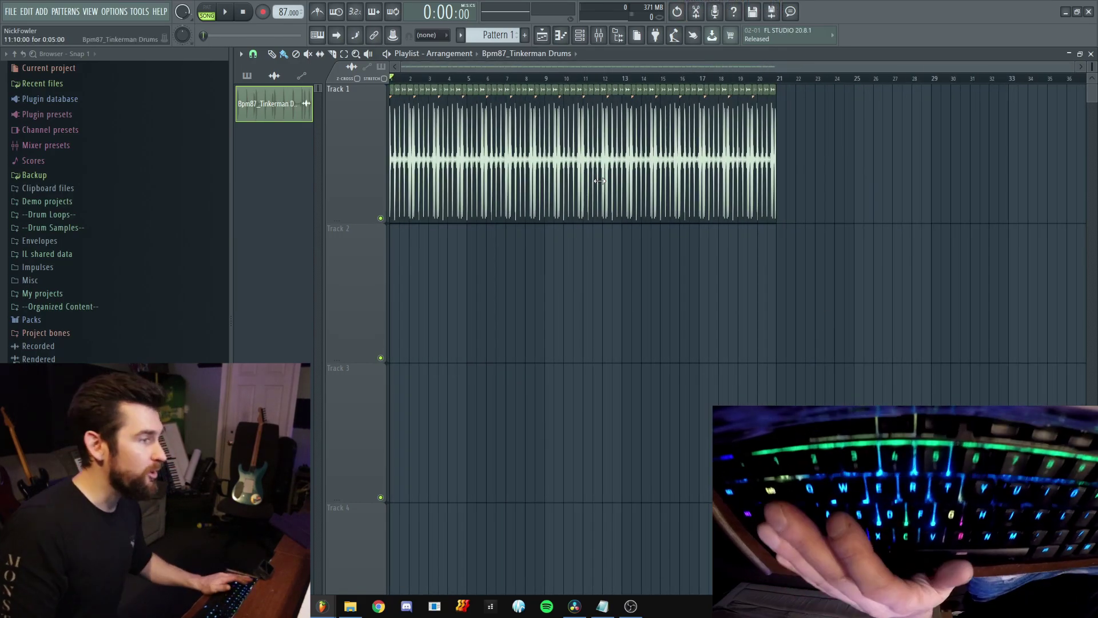
double_click(609, 164)
mouse_move(629, 611)
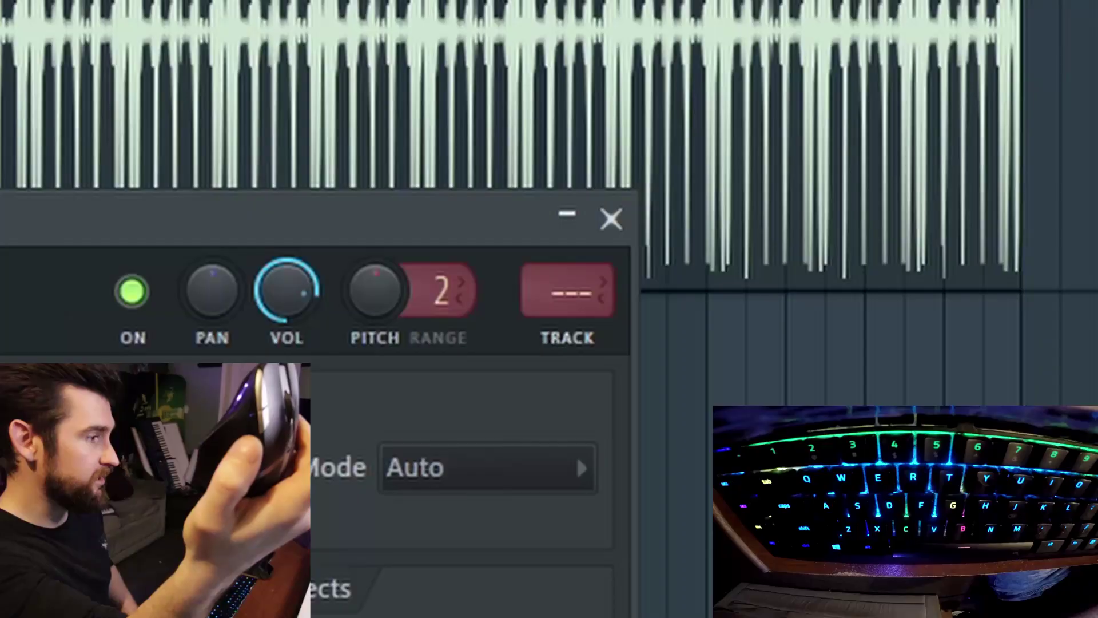
Assign the Bpm87_Tinkerman Drums channel to free mixer track 8 with Ctrl+L
key(ctrl+l)
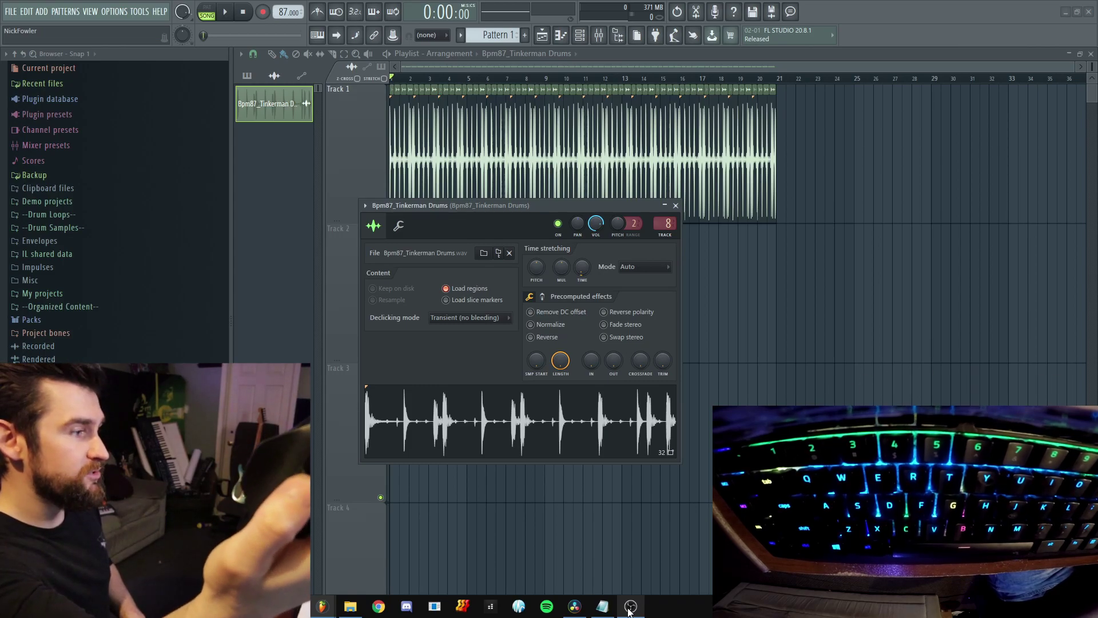
Rename mixer track 8 to 'DR'
key(F2)
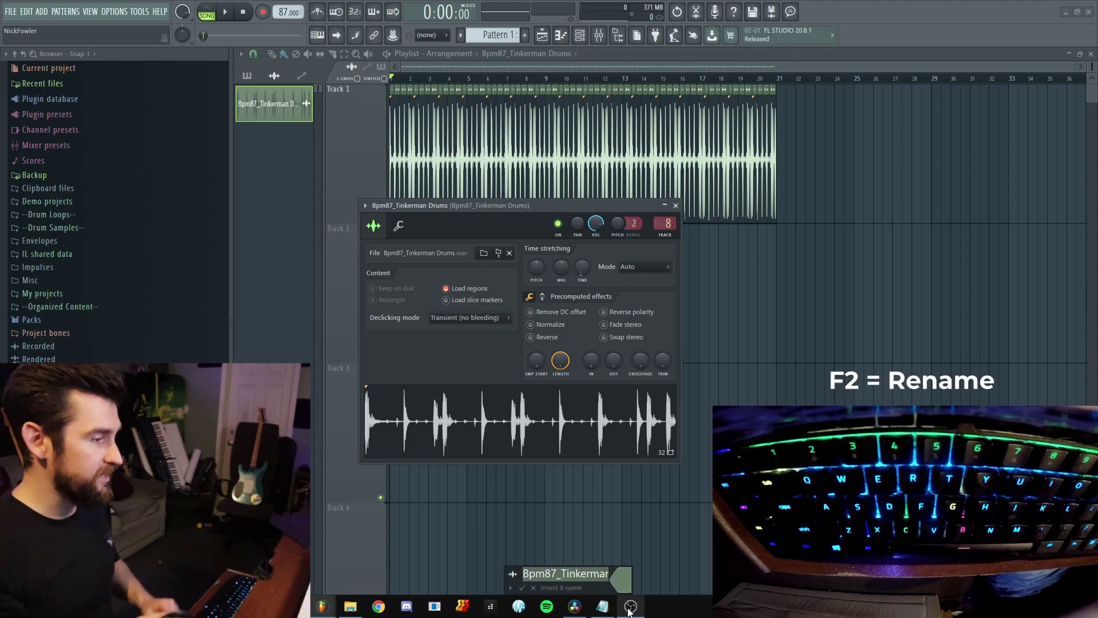
text(DR)
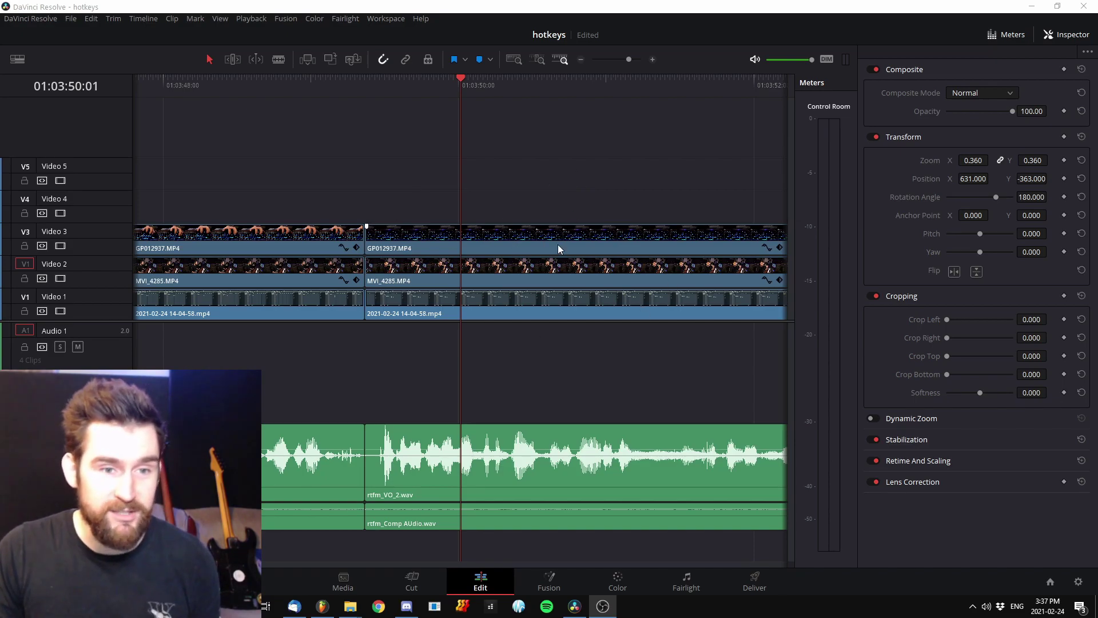
Blade-cut all three video and both audio tracks at 01:03:50:18 and at a second point
scroll(546, 242, right, 3)
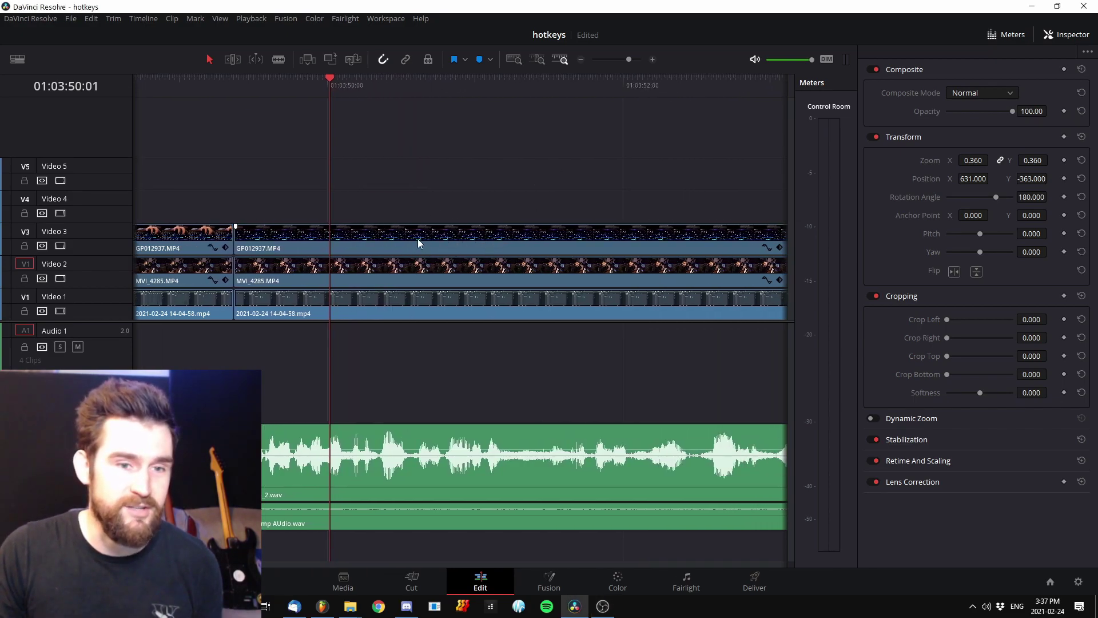
key(b)
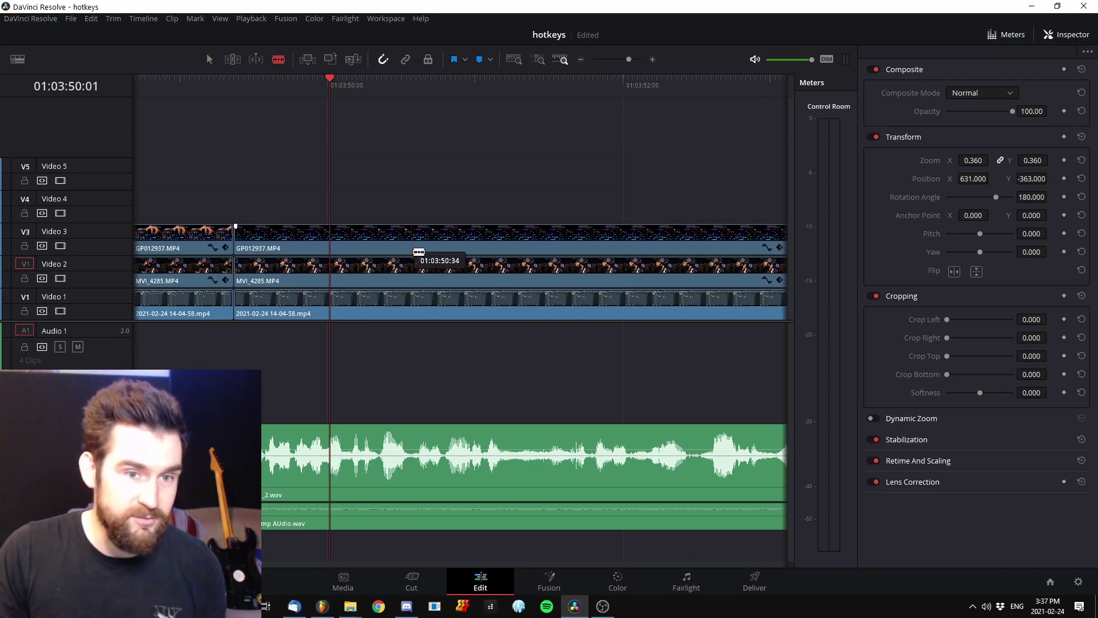
click(372, 246)
click(373, 273)
click(373, 306)
click(373, 457)
click(373, 523)
click(490, 523)
click(490, 475)
click(489, 306)
click(489, 274)
click(489, 246)
Ripple-delete the section between the two cuts, then undo it
key(a)
drag(440, 148, 437, 550)
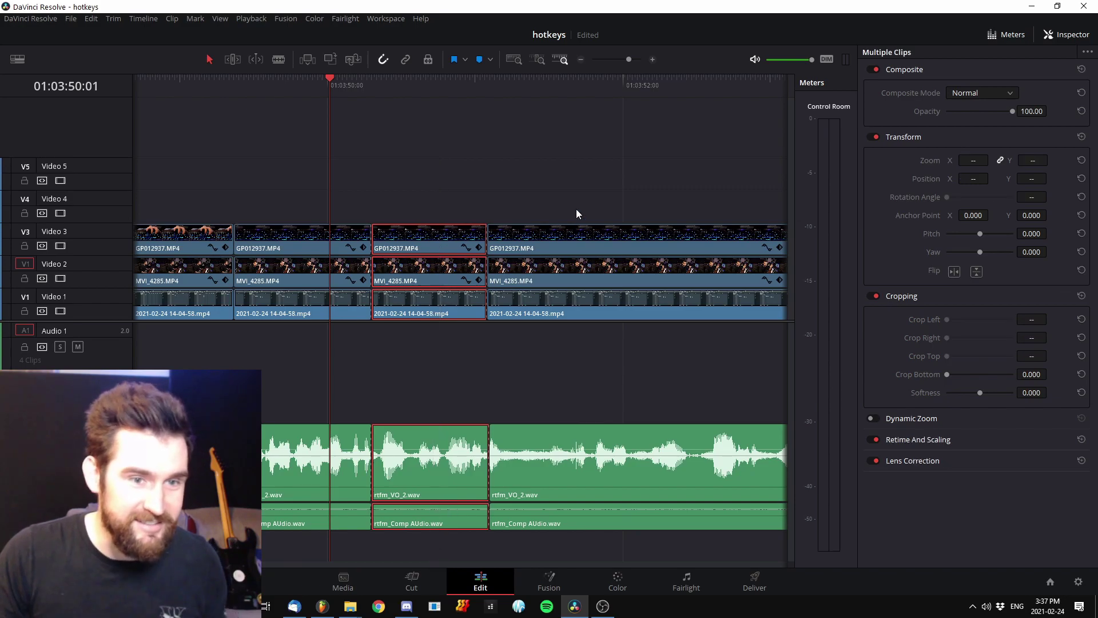
key(Delete)
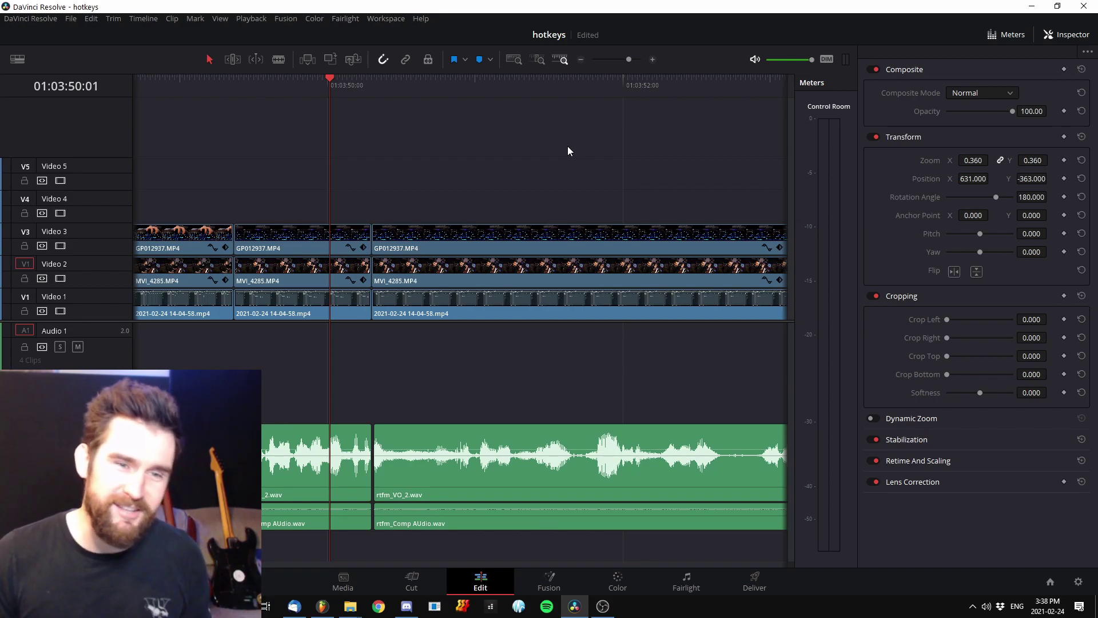
key(ctrl+z)
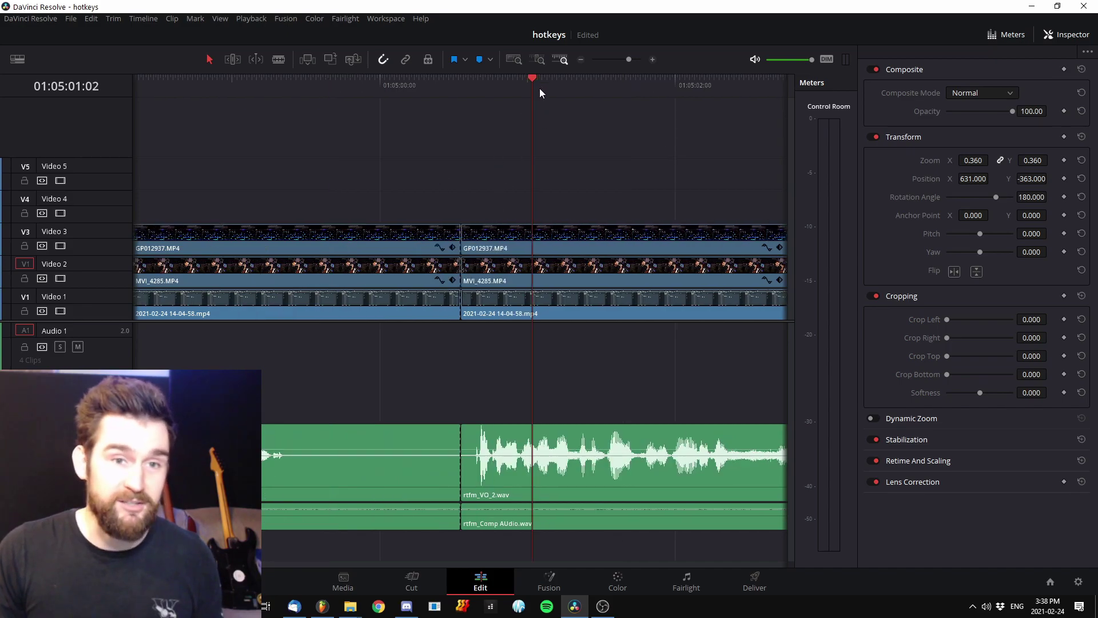
Split all tracks at two playhead positions and ripple-delete the section between them
key(ctrl+b)
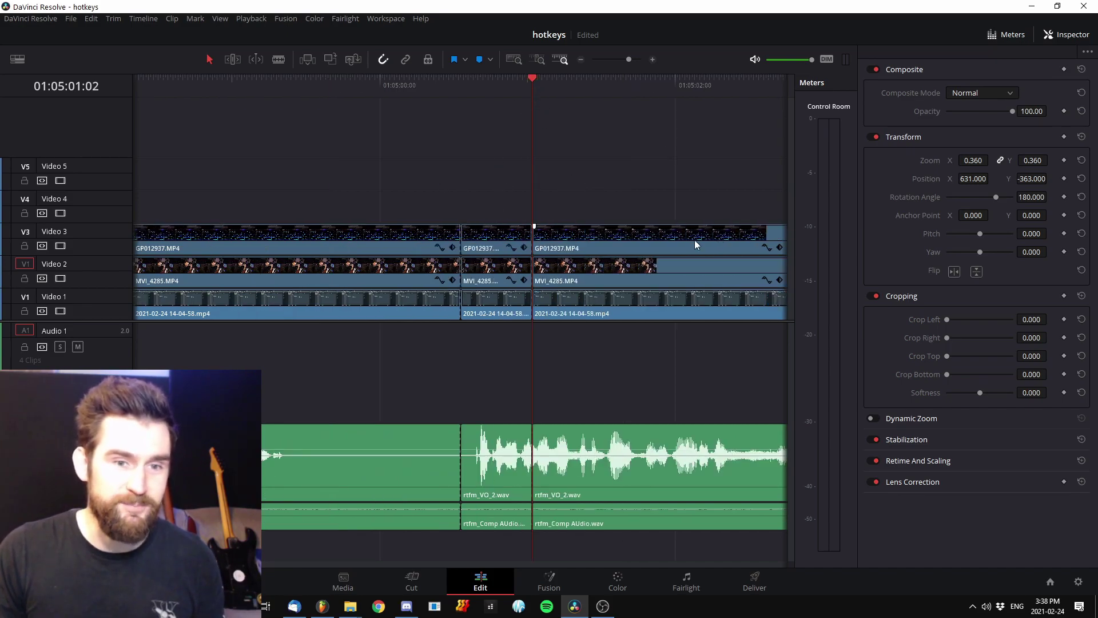
key(space)
key(ctrl+b)
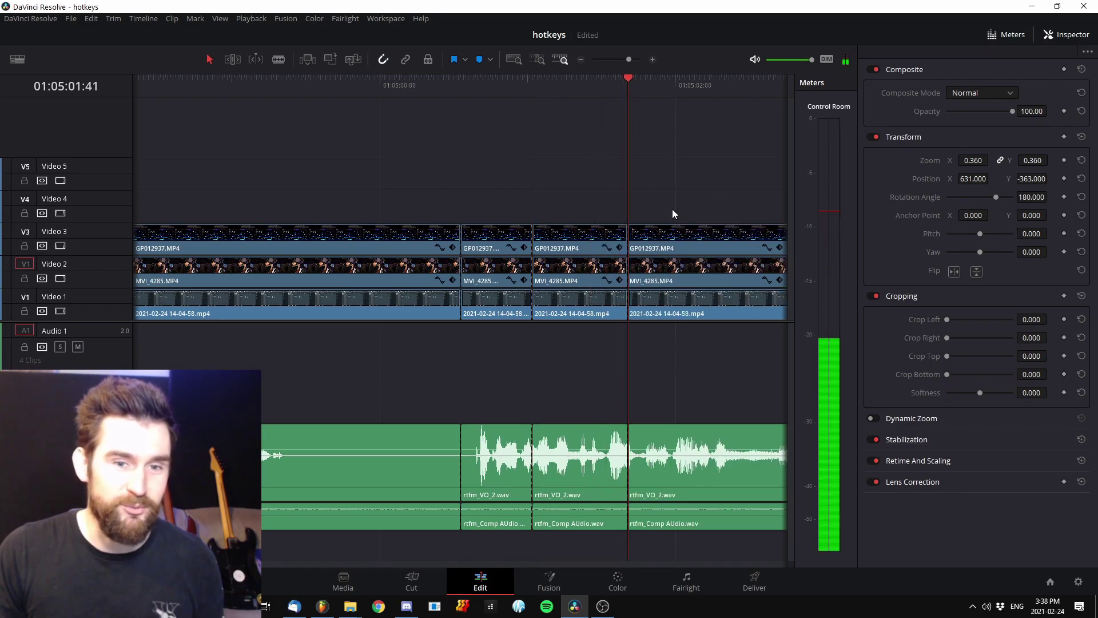
drag(602, 207, 590, 522)
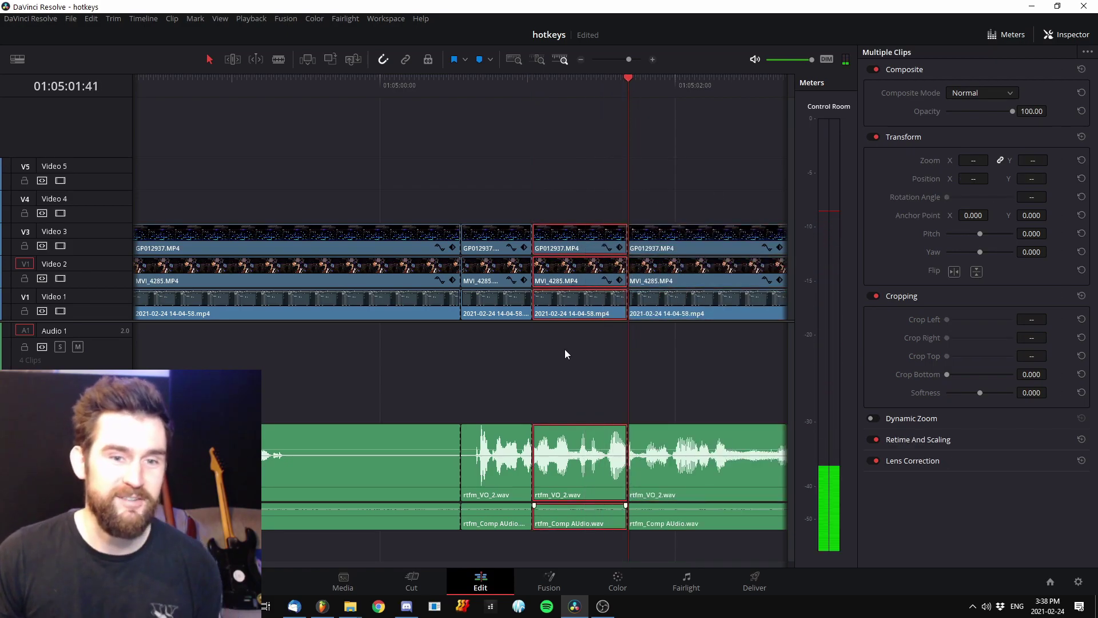
key(Delete)
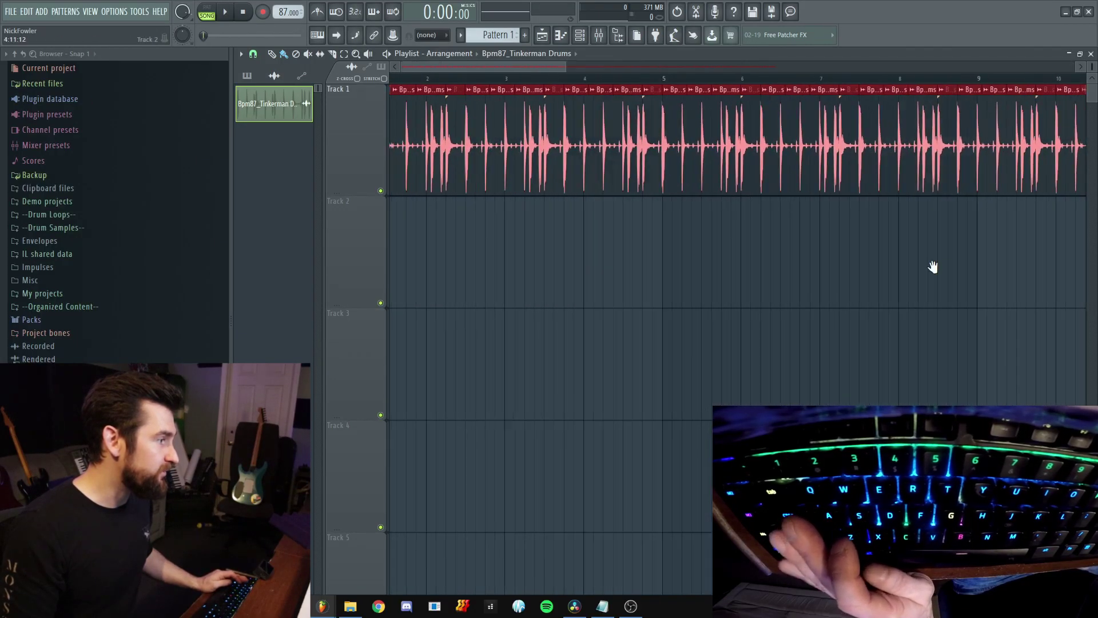
Automate the drum clip's volume onto Track 2 and drag a sharp dip into the curve
key(Delete)
key(ctrl+z)
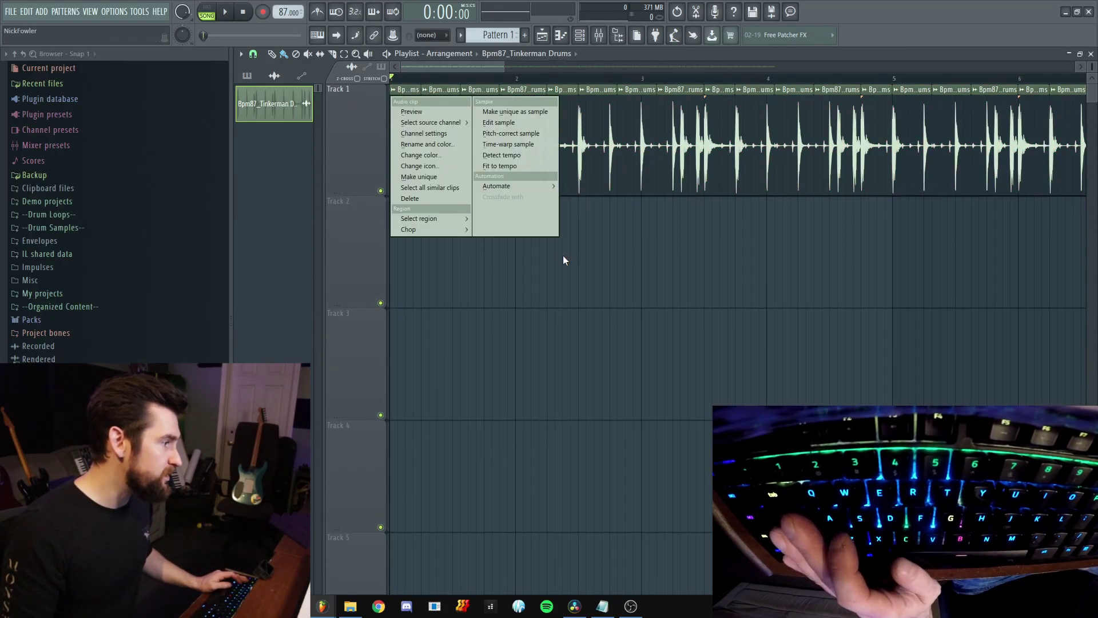
click(573, 197)
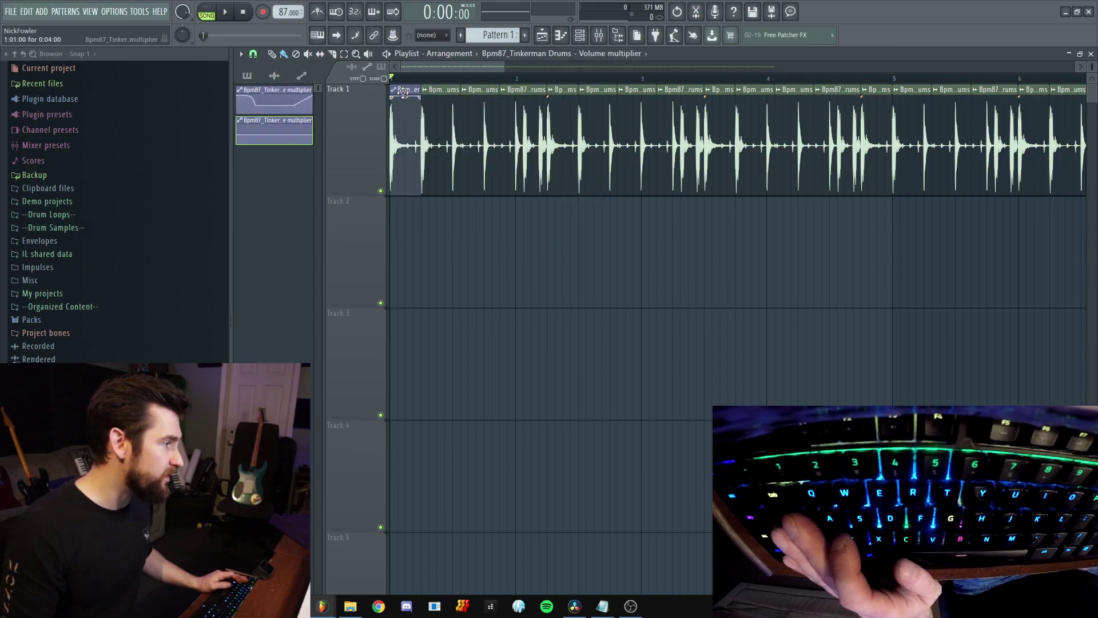
scroll(837, 295, up, 2)
drag(406, 211, 407, 272)
click(425, 211)
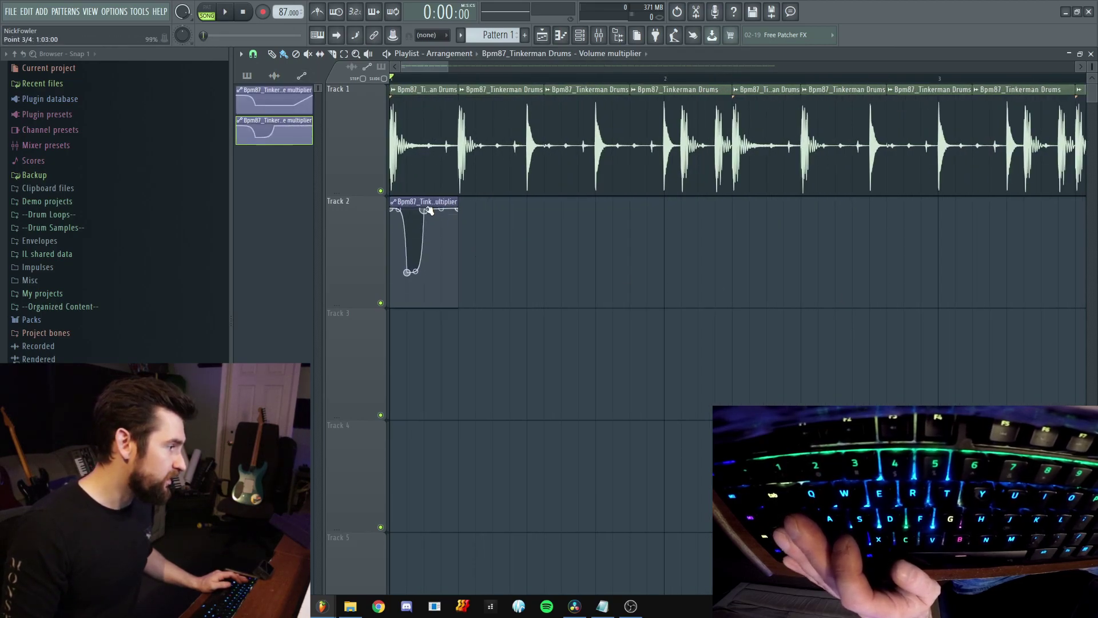
scroll(794, 265, up, 2)
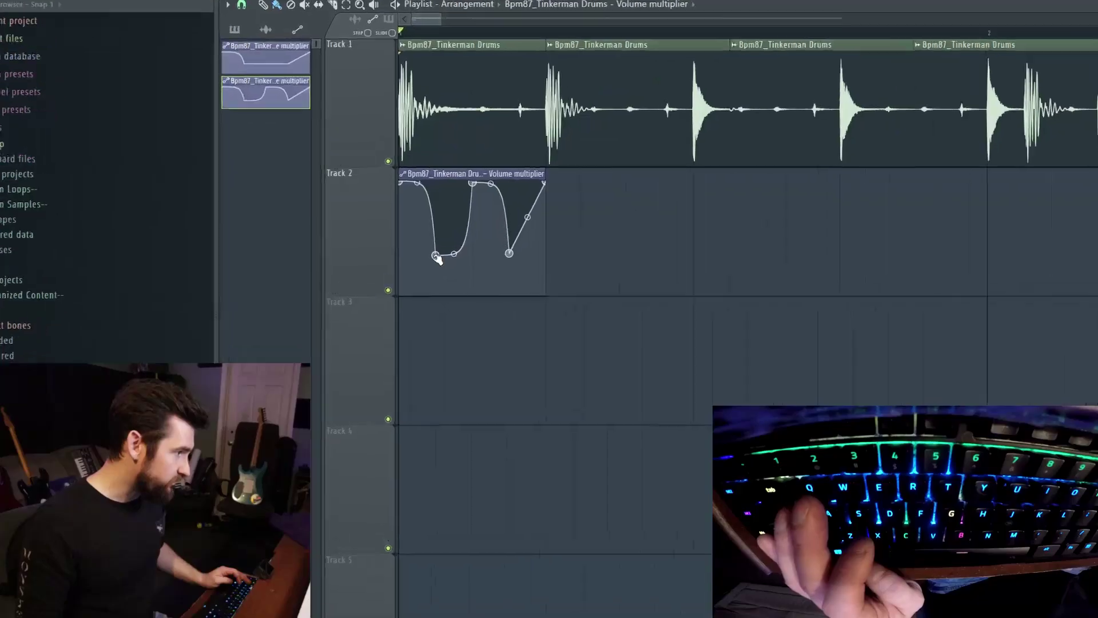
Copy the first dip point's 18% value and paste it onto the fourth point
right_click(436, 256)
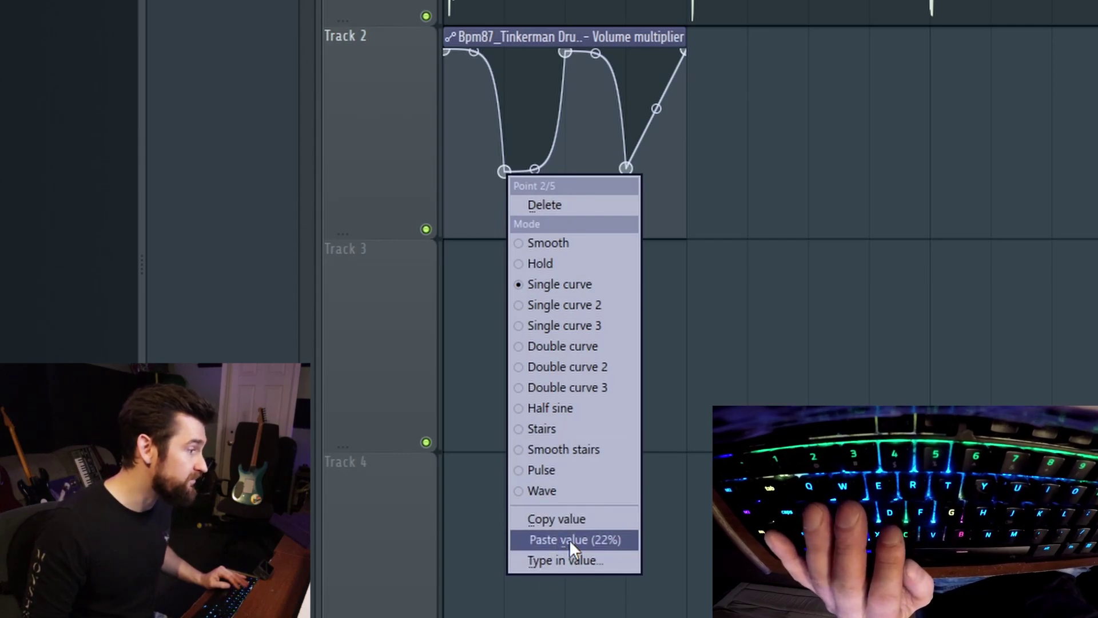
click(993, 303)
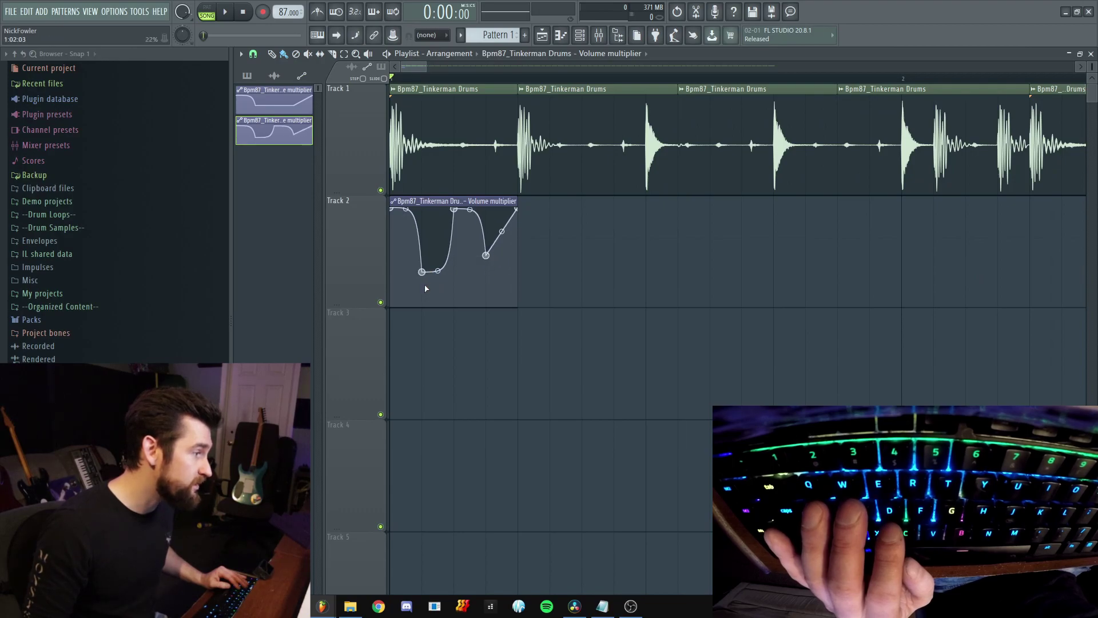
right_click(422, 273)
click(454, 455)
right_click(485, 256)
key(p)
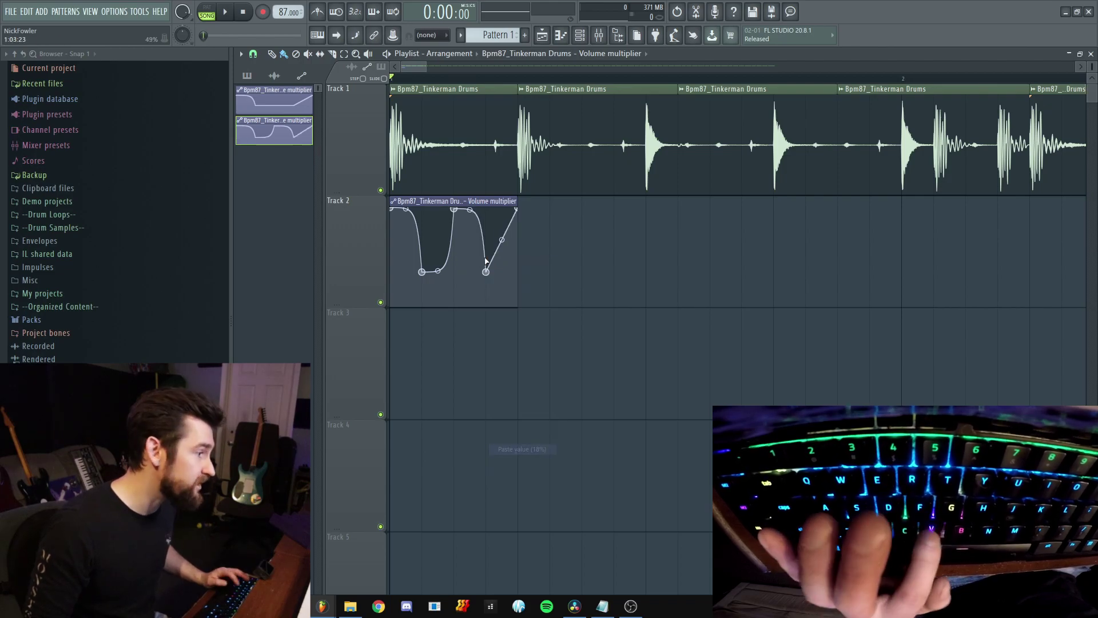
Copy the second point's value and paste it onto the fourth point
right_click(422, 272)
click(449, 455)
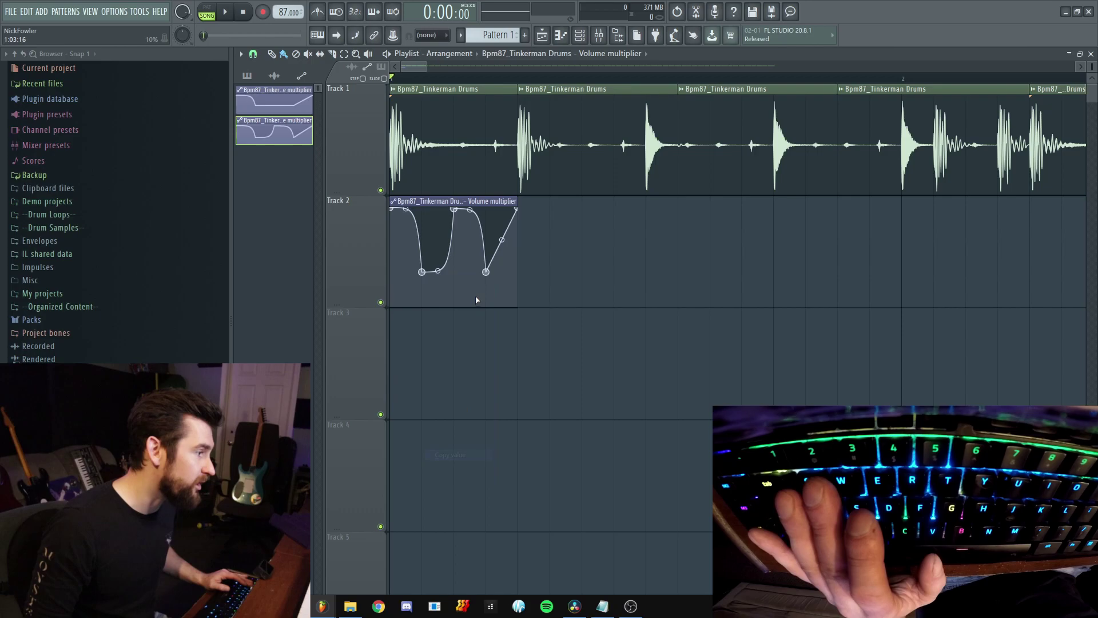
right_click(486, 272)
click(515, 468)
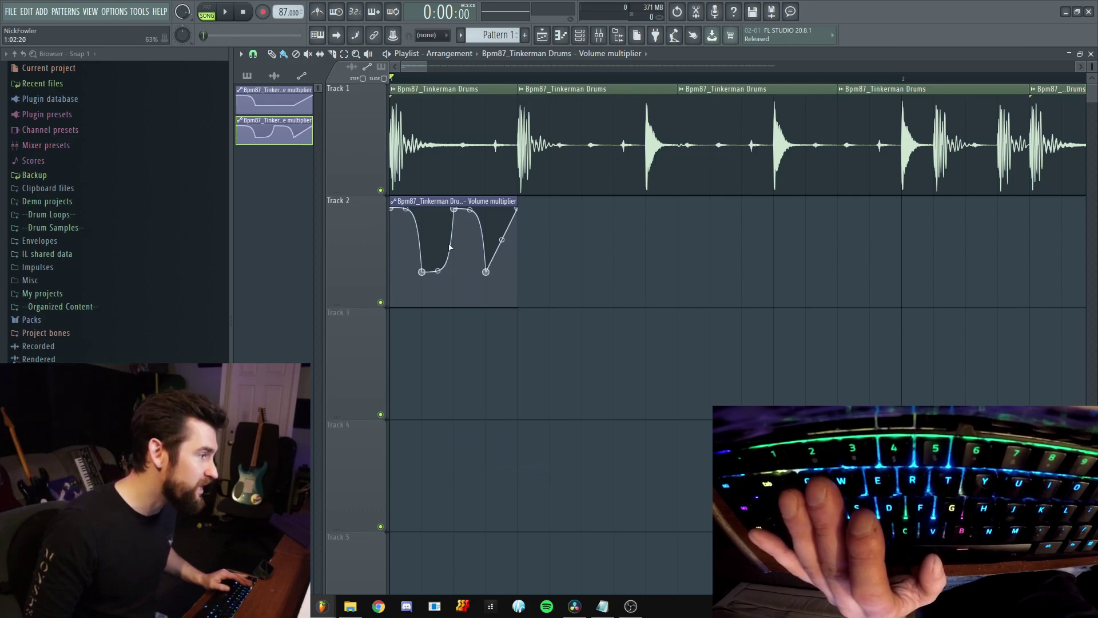
Copy the third point's value onto the last point and zoom back out
right_click(455, 231)
click(482, 413)
right_click(517, 210)
click(544, 402)
scroll(462, 237, down, 1)
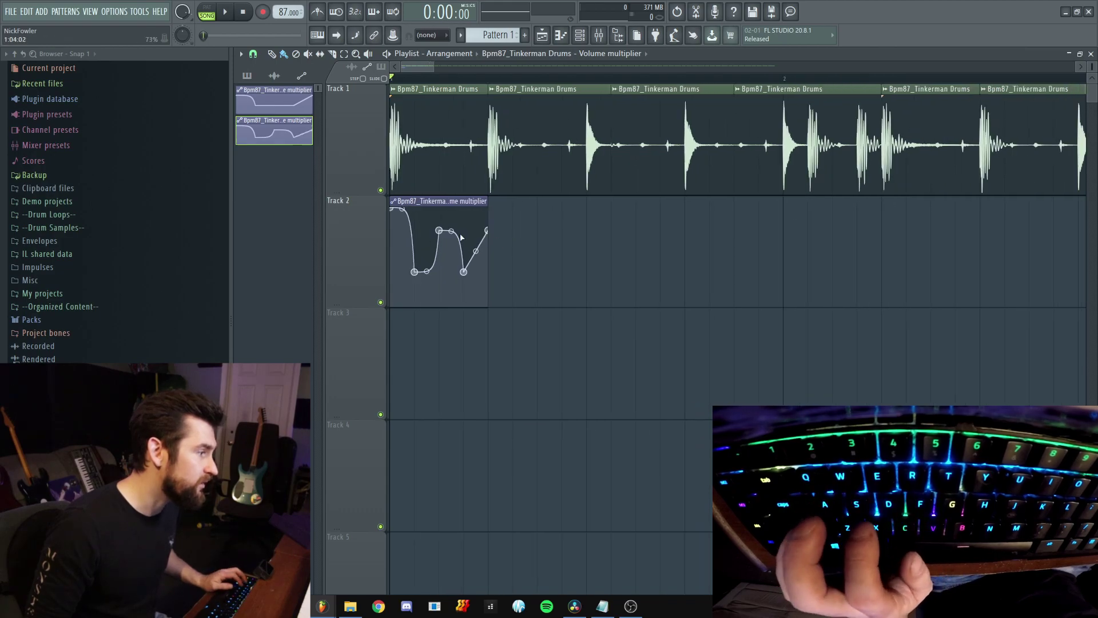
scroll(483, 264, down, 1)
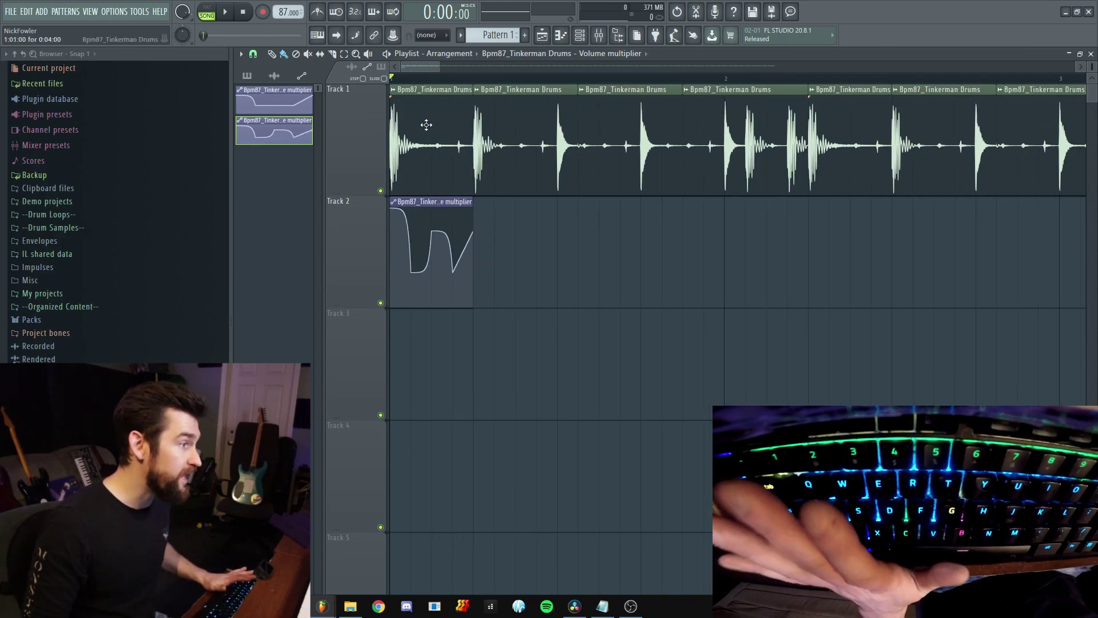
Apply Make unique to the first Bpm87_Tinkerman Drums slice from its clip menu
right_click(393, 91)
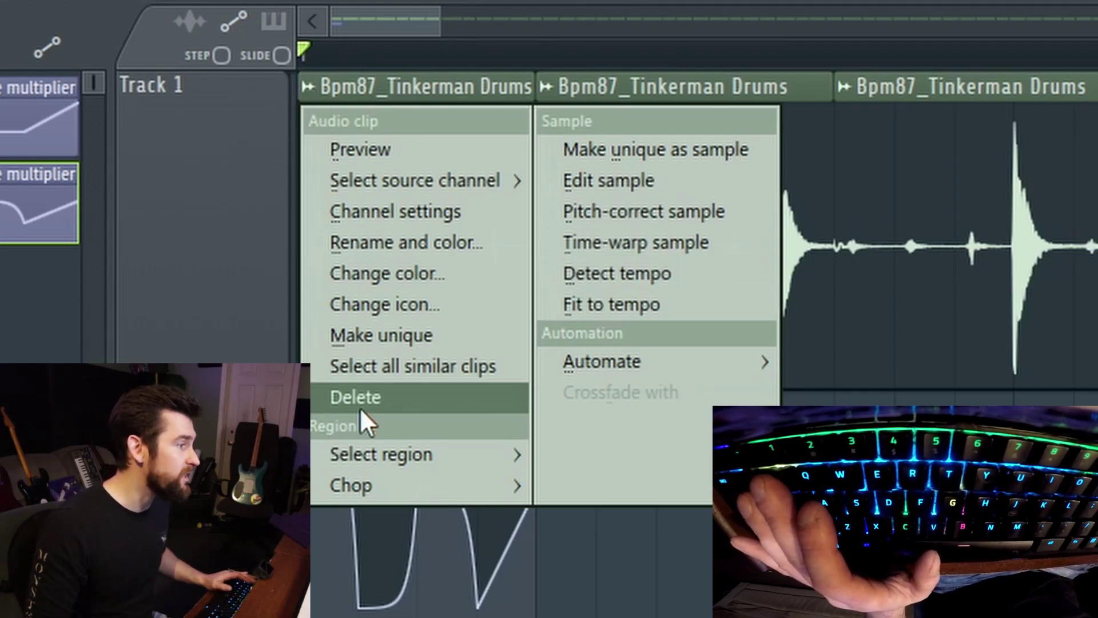
click(420, 337)
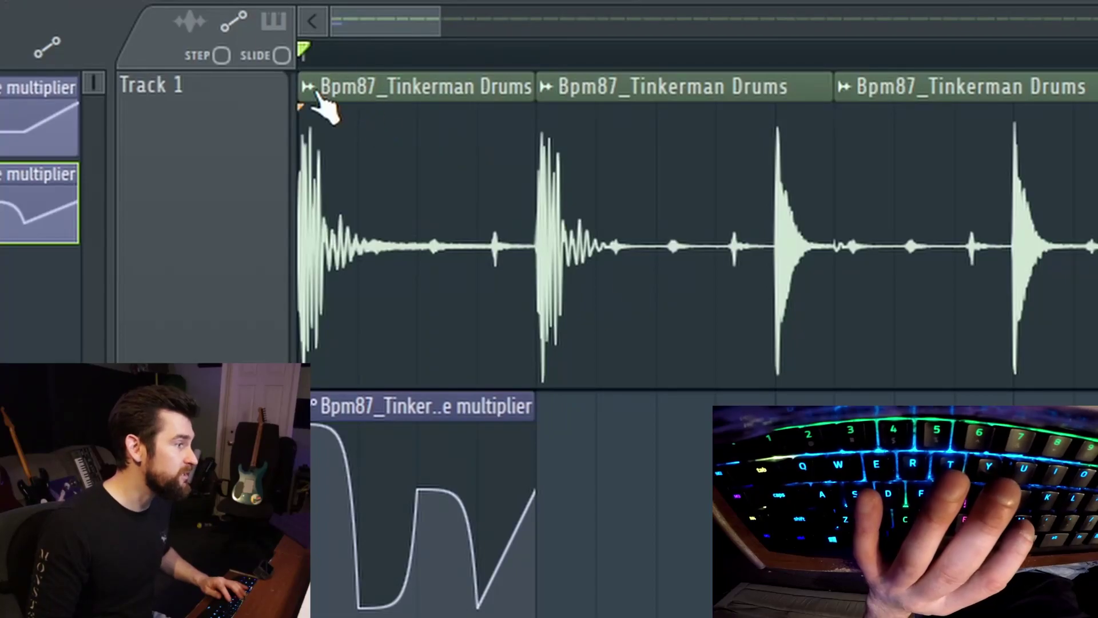
right_click(317, 103)
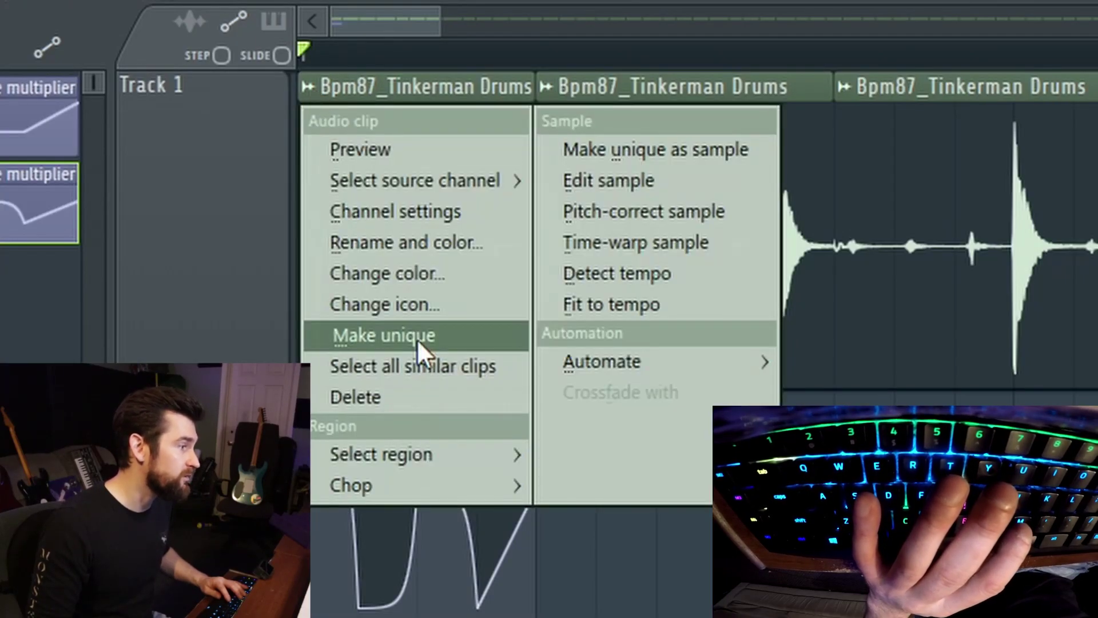
click(421, 337)
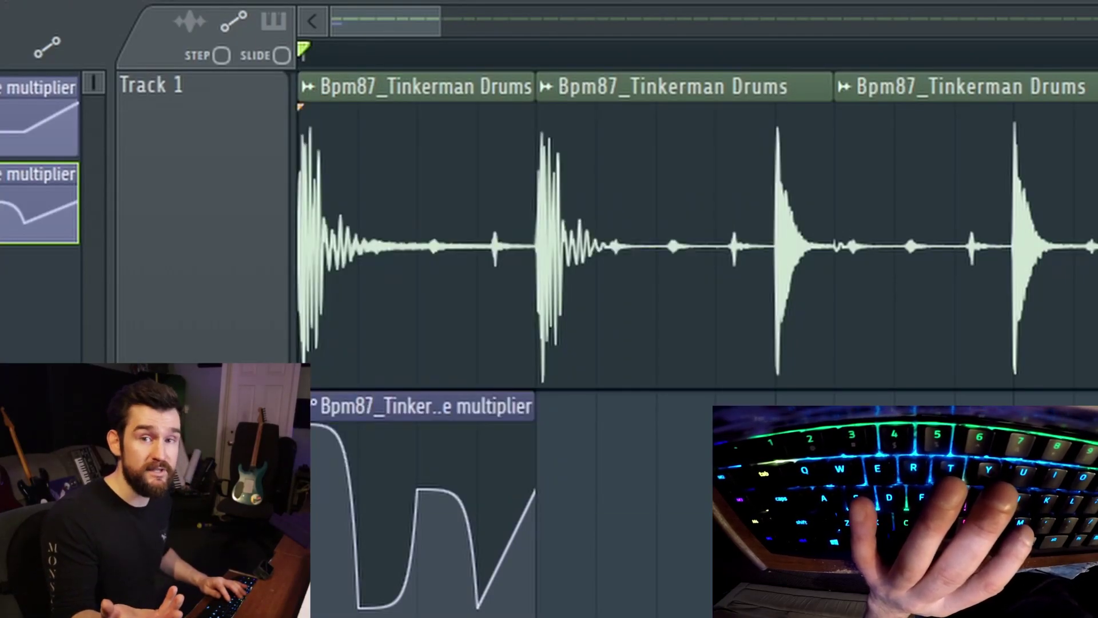
right_click(317, 103)
click(421, 336)
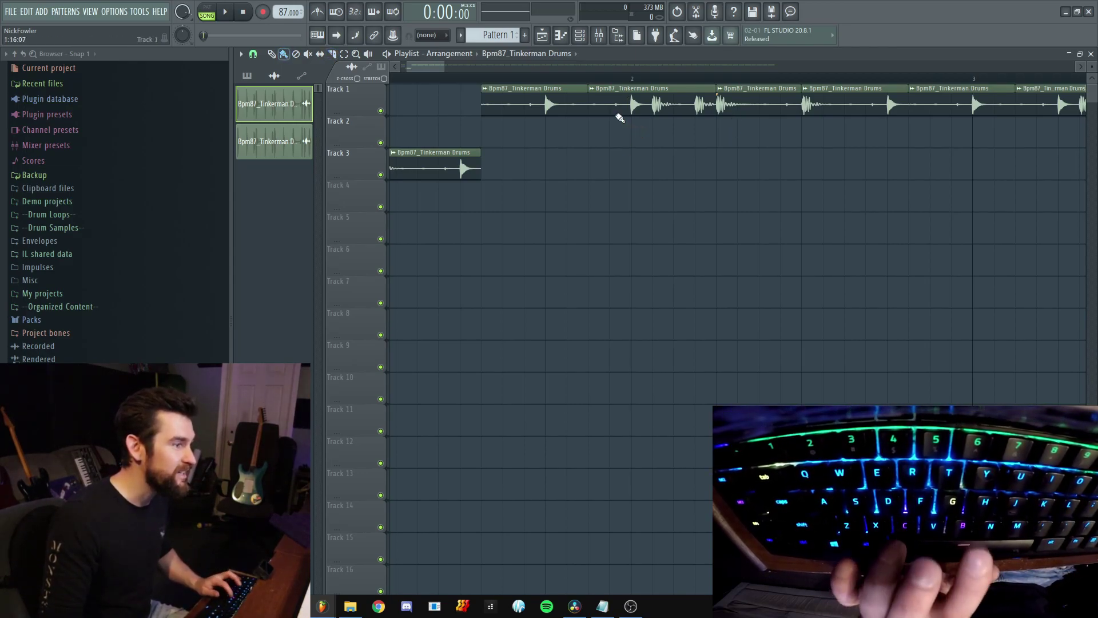
Move a drum slice to Track 4, paint copies along it, and slice them at bar 2
drag(621, 100, 577, 194)
mouse_move(698, 199)
mouse_down()
mouse_move(894, 215)
mouse_move(611, 255)
mouse_move(961, 260)
mouse_move(1034, 205)
mouse_move(667, 198)
mouse_move(715, 192)
mouse_up()
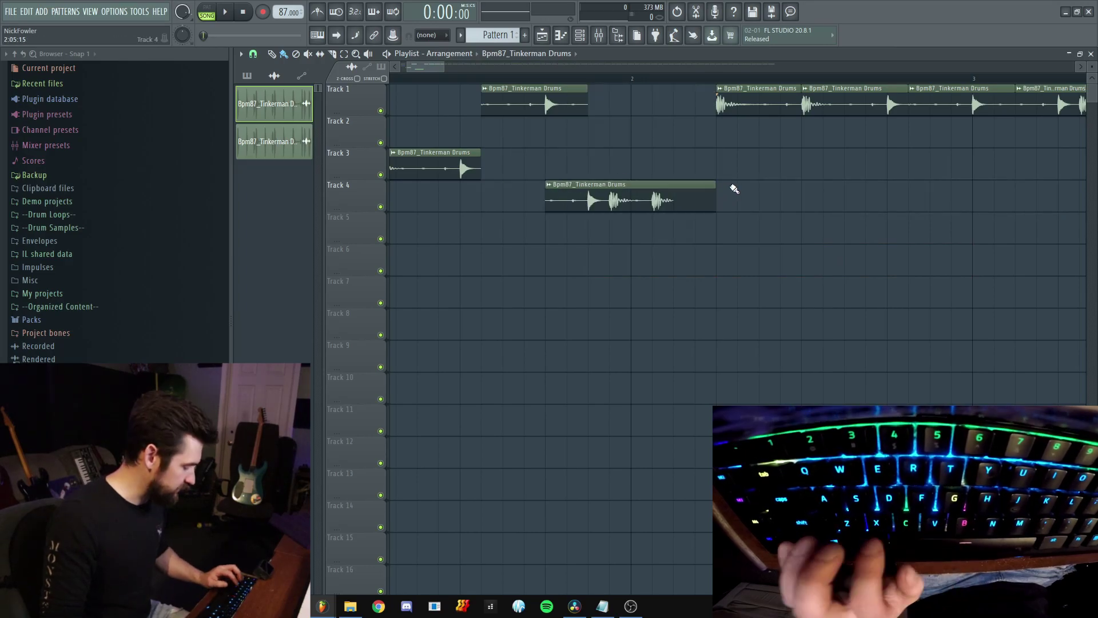
drag(640, 121, 653, 256)
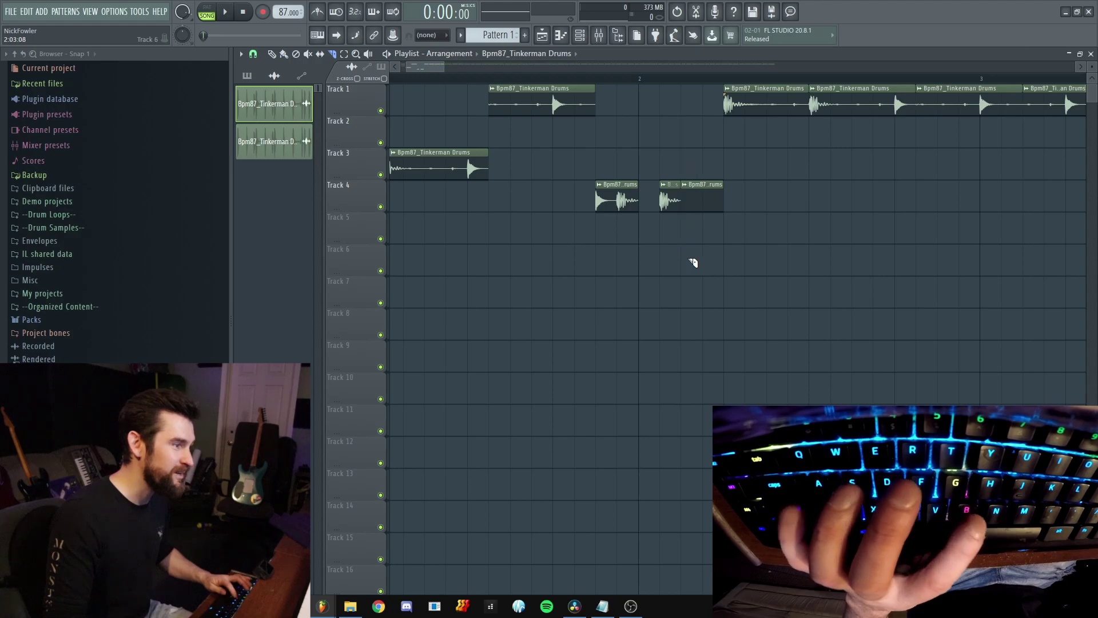
scroll(559, 209, down, 3)
scroll(444, 196, up, 2)
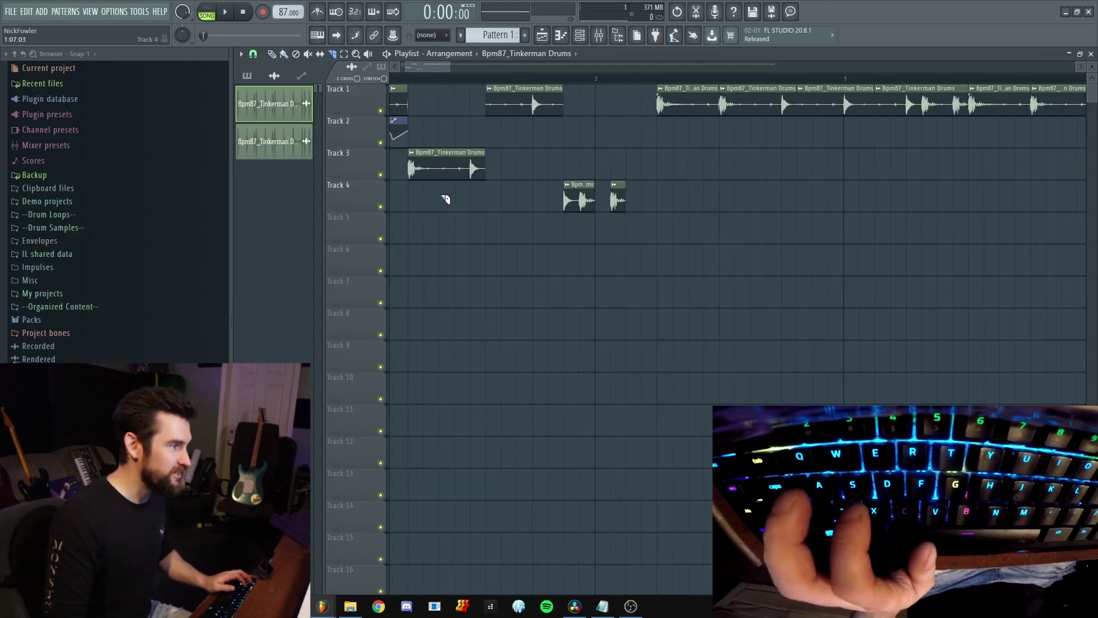